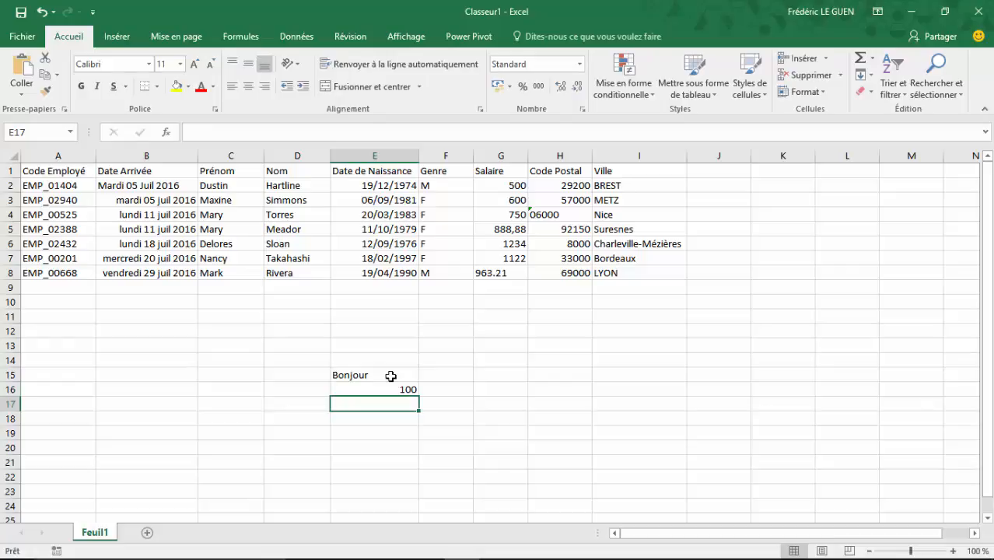
Step: Enter the decimal number 2,25 in cell E17 and today's date in cell E18
text(2,)
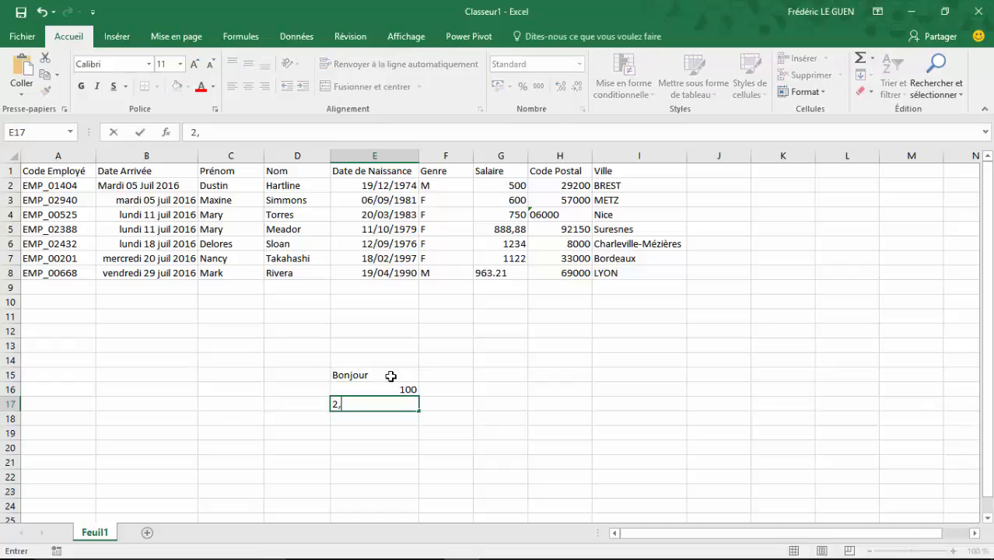
text(25)
key(Return)
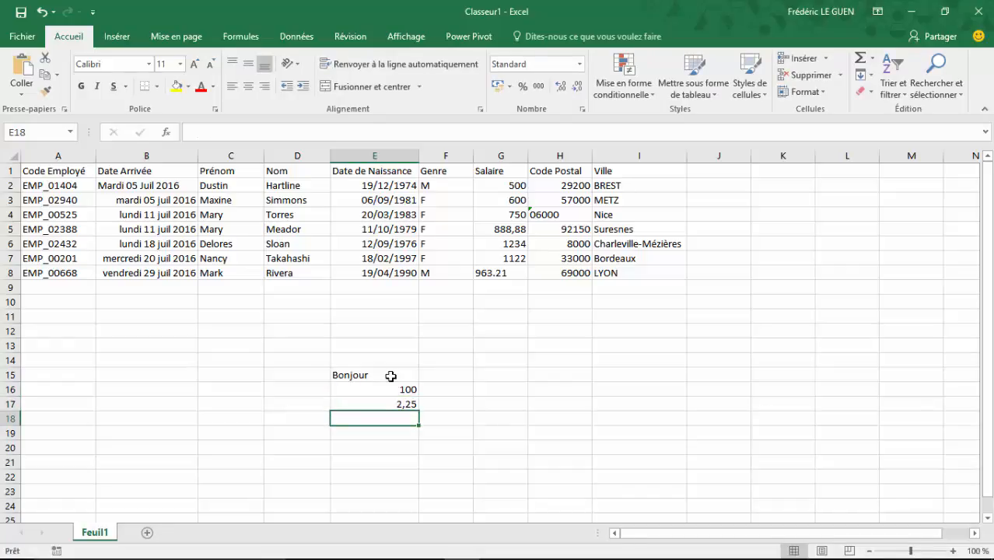
key(ctrl+semicolon)
key(Return)
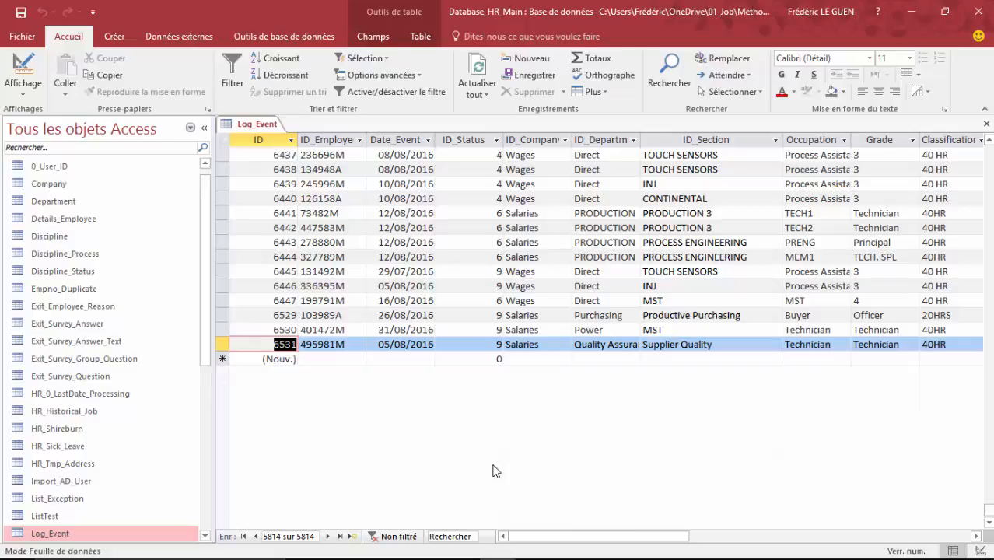
Step: Switch to Access, start a new Log_Event record with a dummy employee ID, and try to enter aaaa as its Date_Event
click(321, 359)
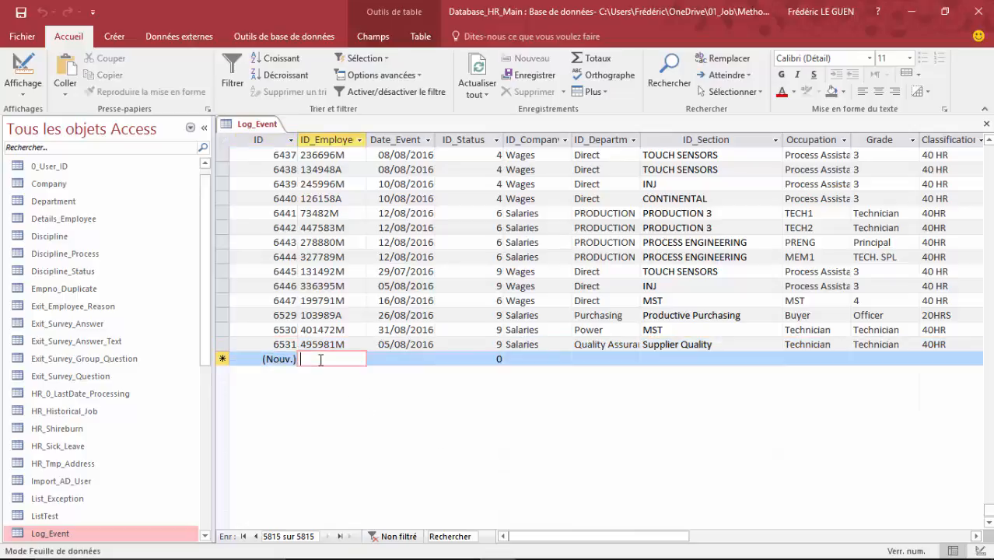
text(0000)
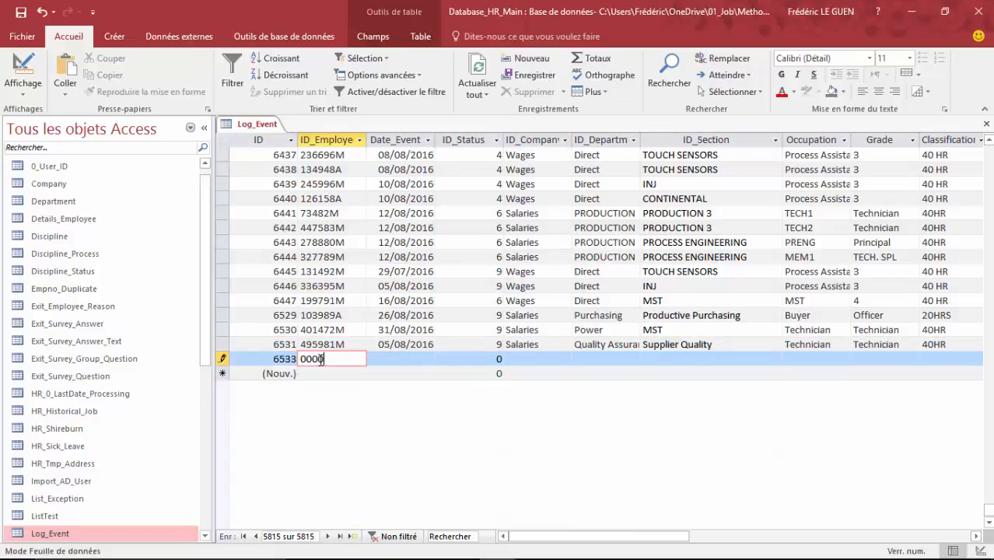
key(Tab)
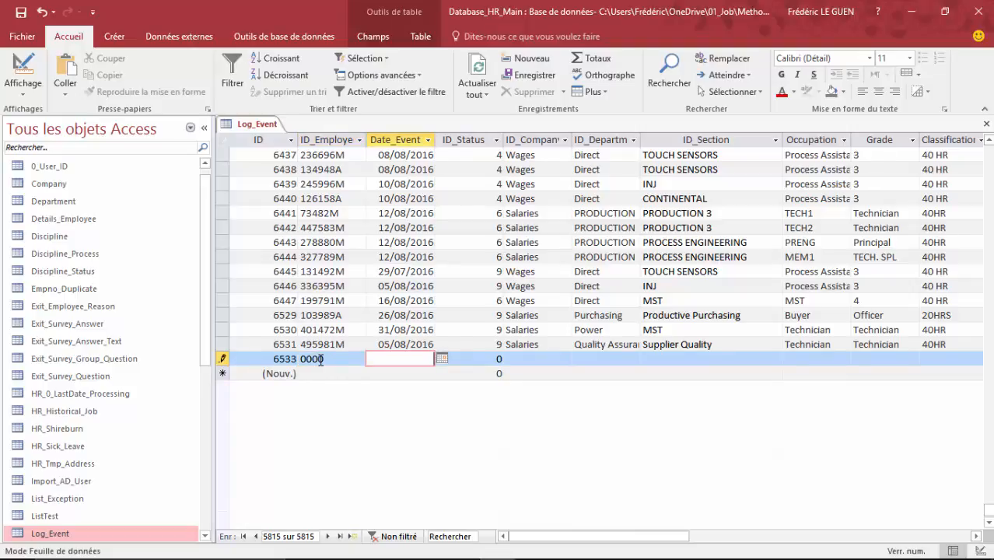
text(aaaa)
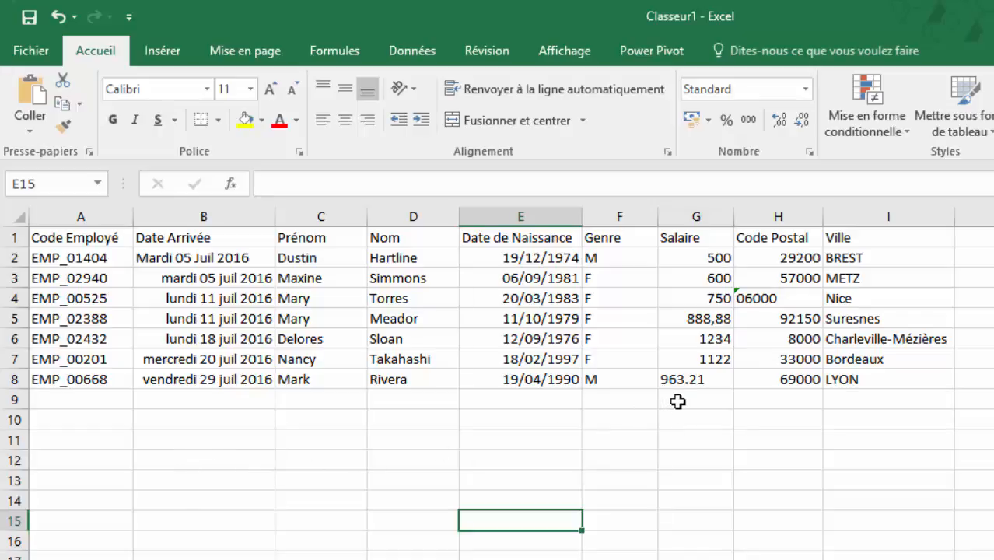
Step: Switch to Excel and test the Salaire value in G8 by entering the formula =G8+100 in cell G10
click(671, 397)
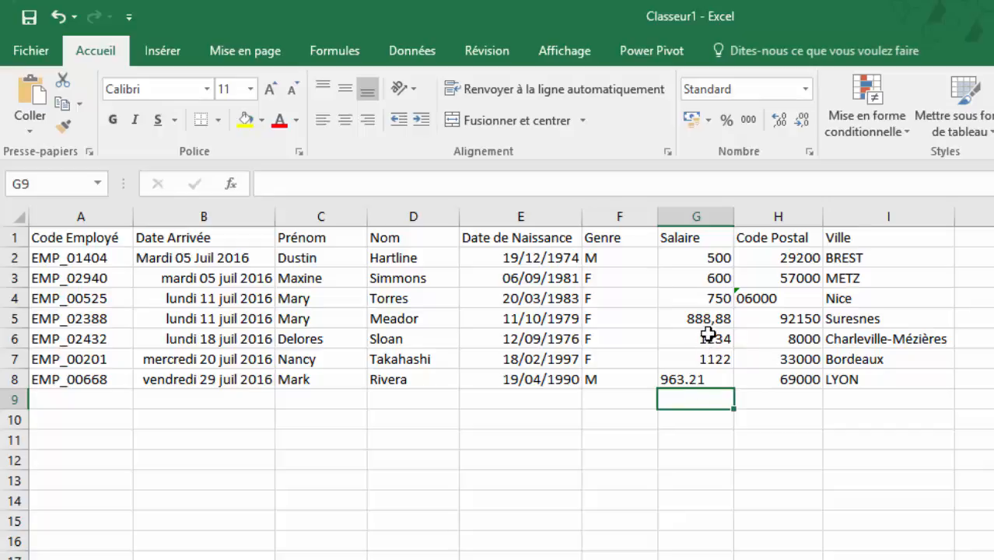
click(690, 381)
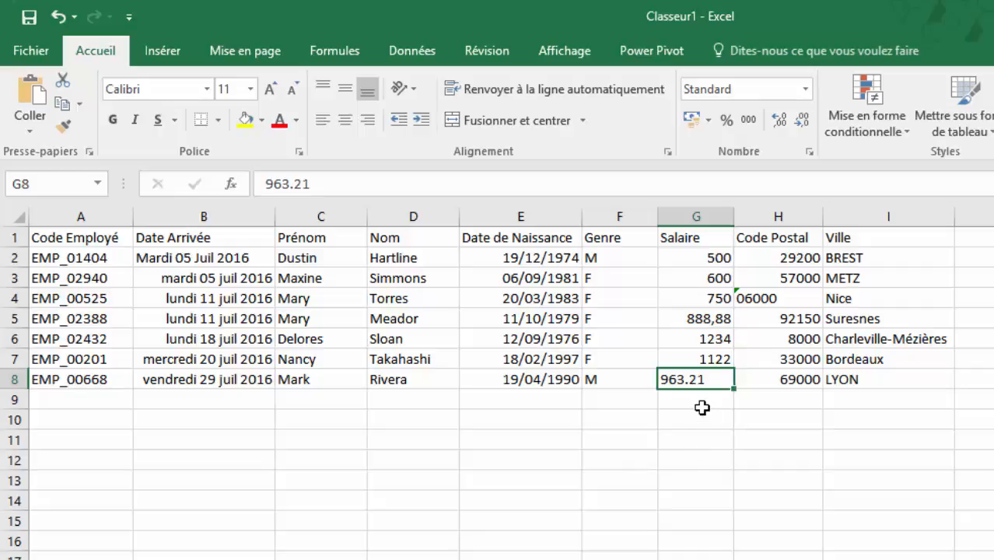
click(702, 414)
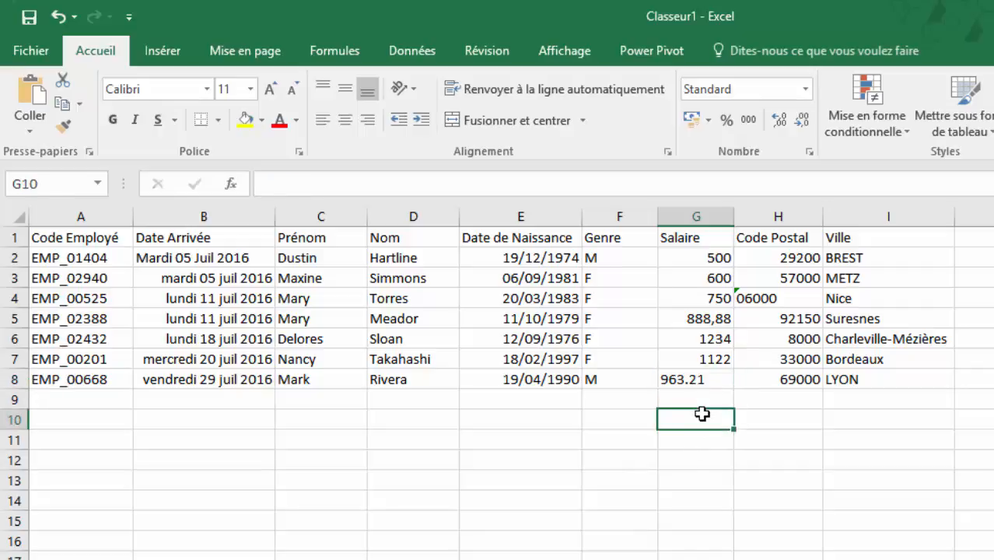
text(=)
key(Up)
key(Up)
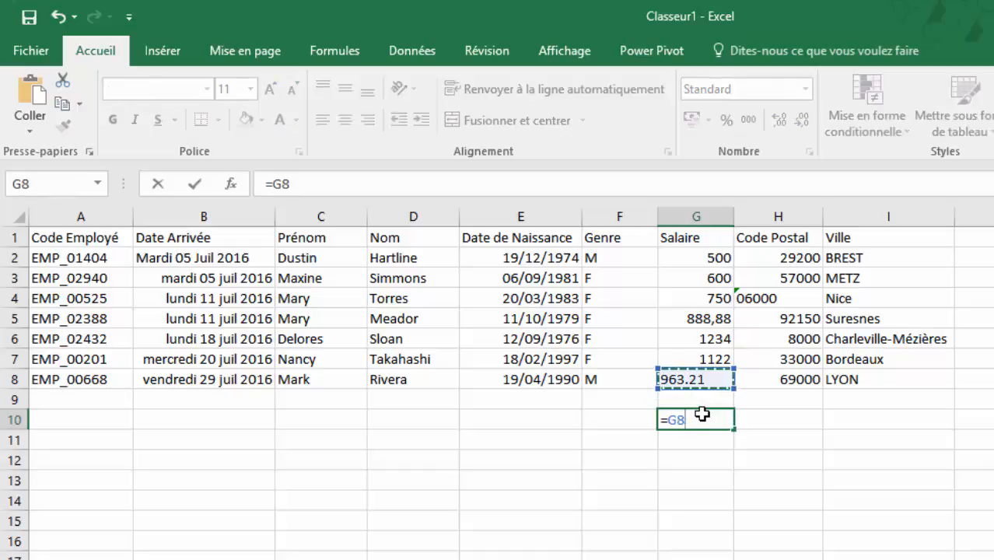
text(+100)
key(Return)
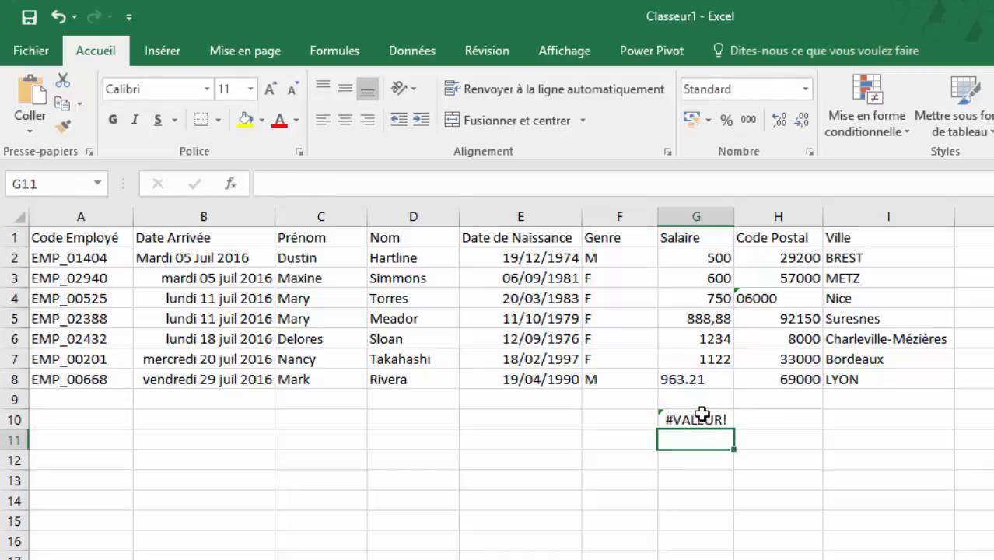
click(703, 414)
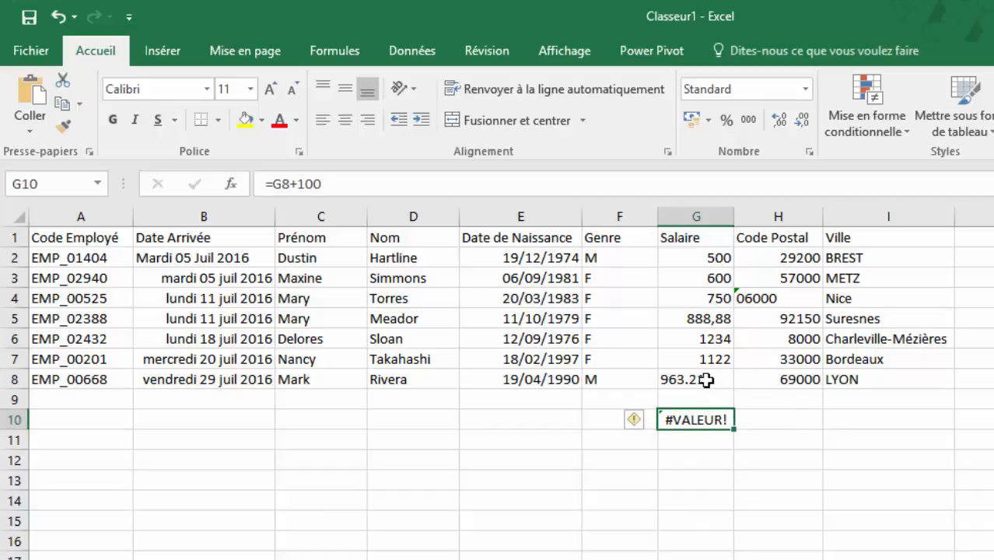
Step: Compare the contents of the Date Arrivée cells B3 and B2, and examine the Code Postal entries in H2 through H6
click(224, 281)
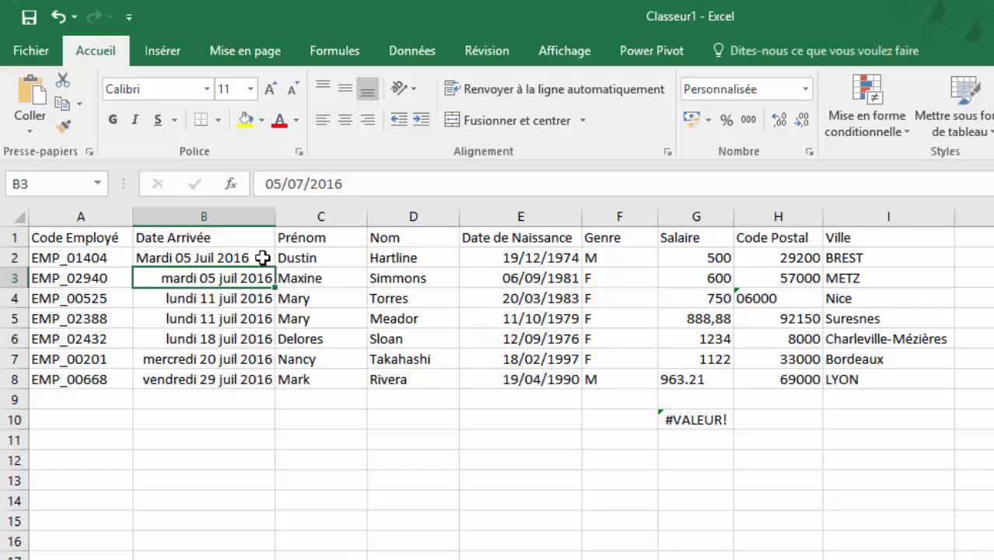
click(262, 257)
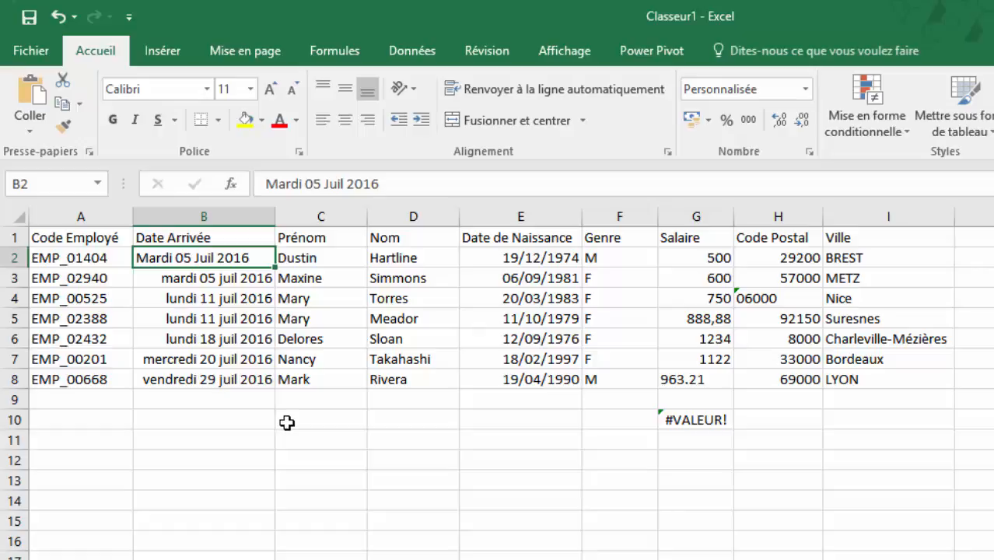
click(765, 260)
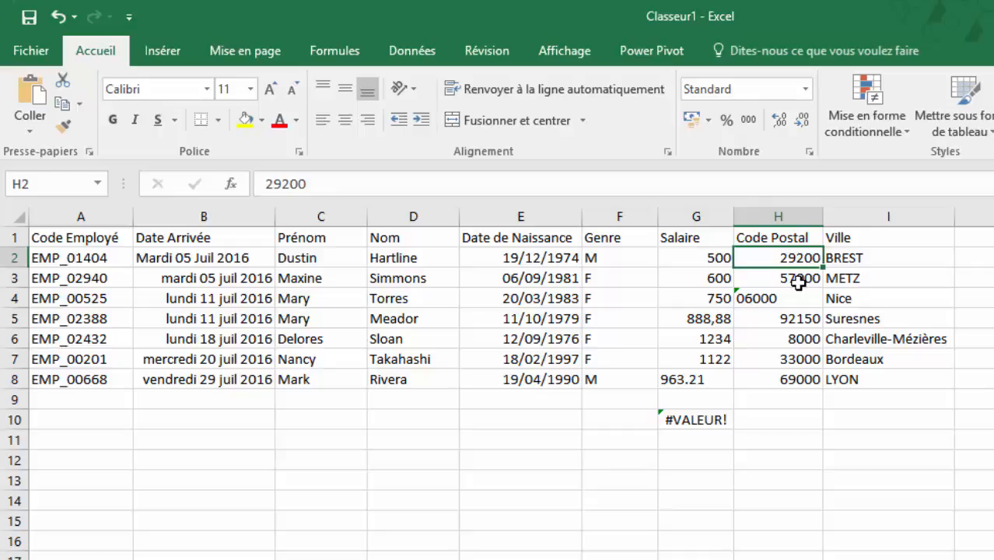
key(Down)
key(Down)
key(Down)
key(Down)
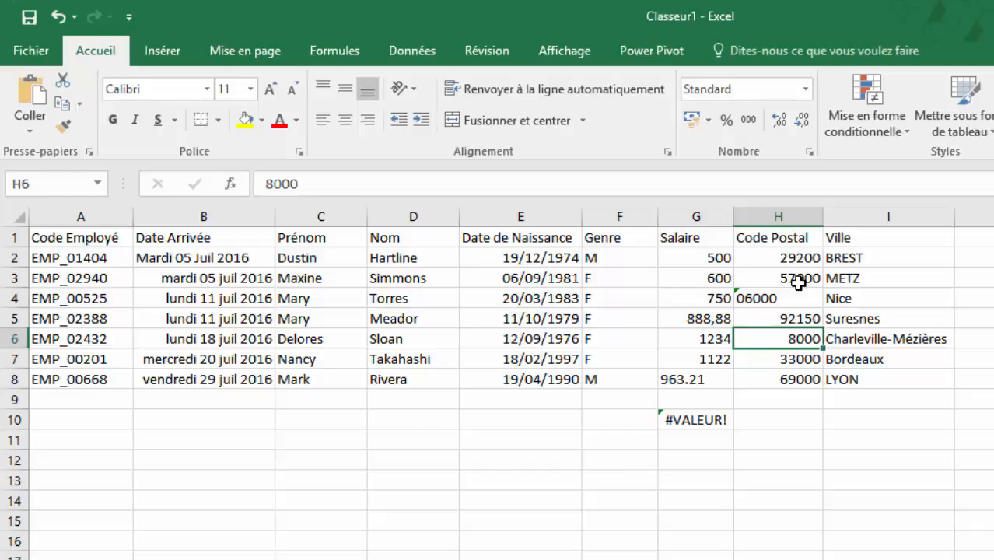
Step: Enter 08000 in cell H9 below the Code Postal column and check the stored value
key(Down)
key(Down)
key(Down)
text(0)
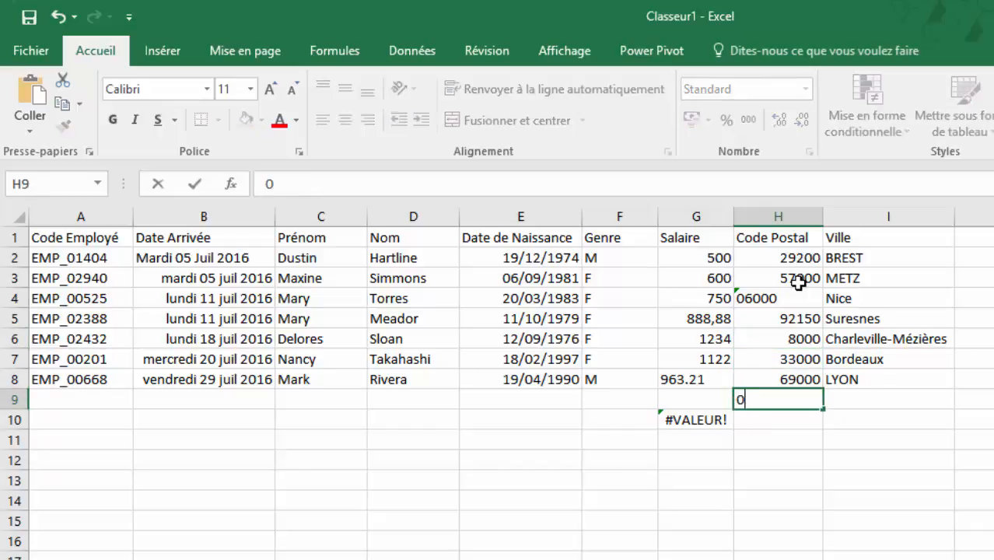
text(8000)
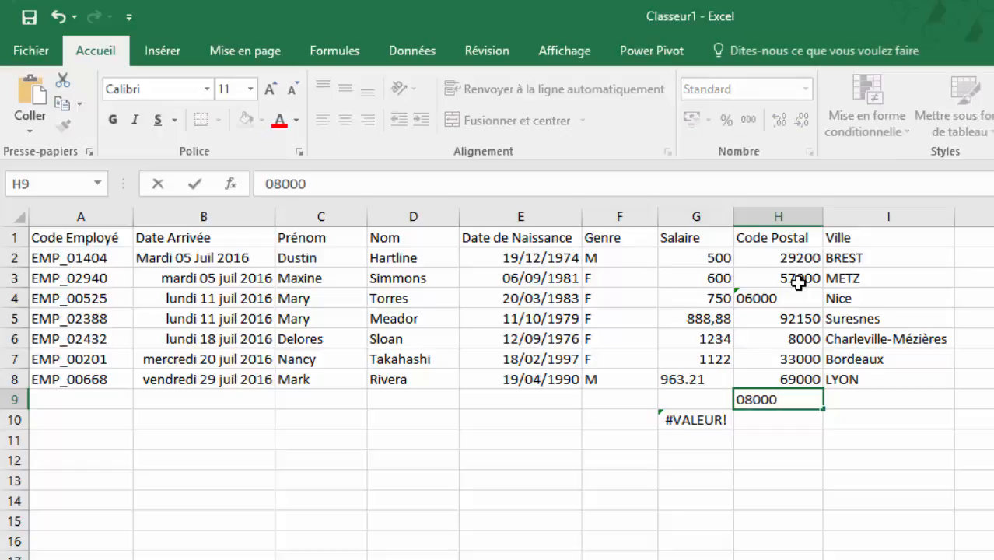
key(Return)
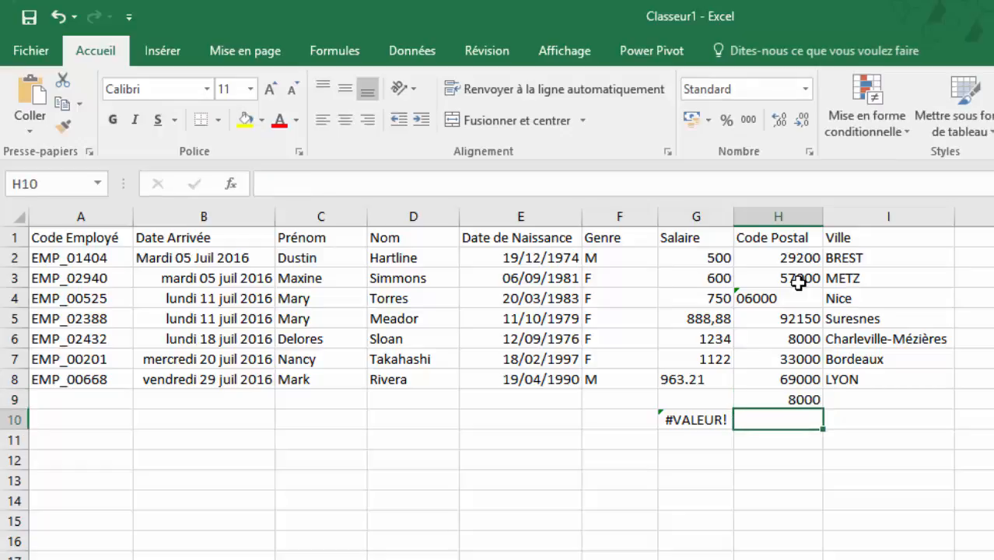
key(Up)
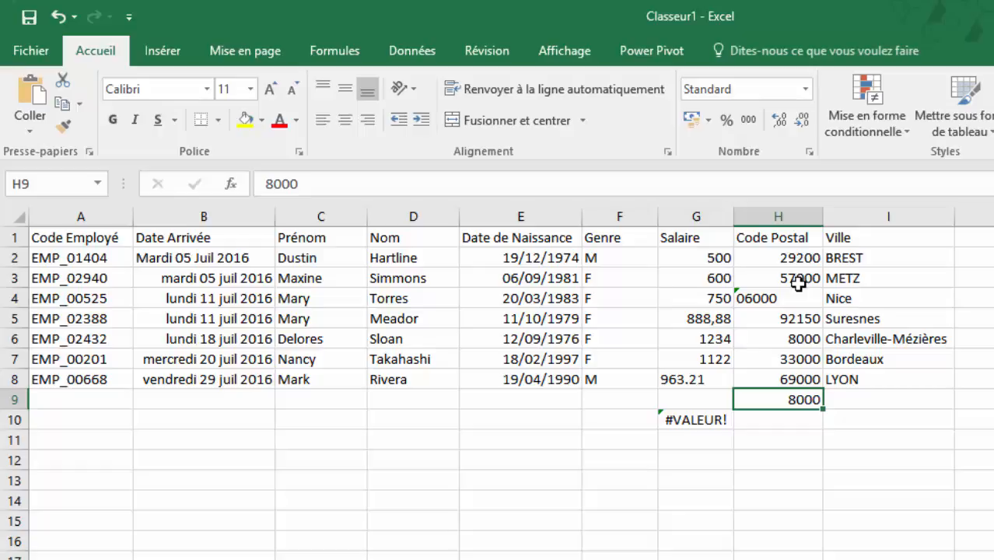
Step: Replace the H9 entry with '08000, using a leading apostrophe as in H4, and ignore the number-stored-as-text error
click(801, 294)
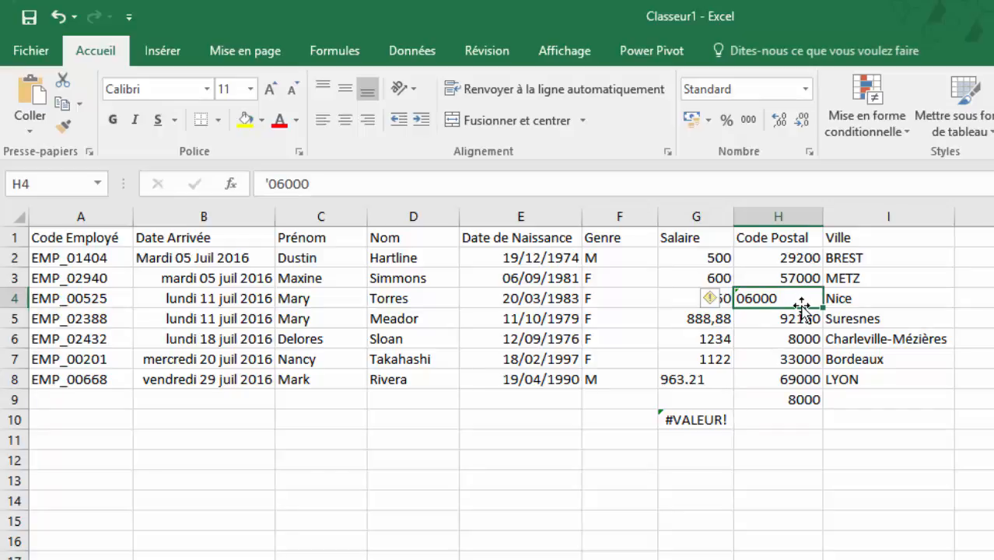
click(775, 400)
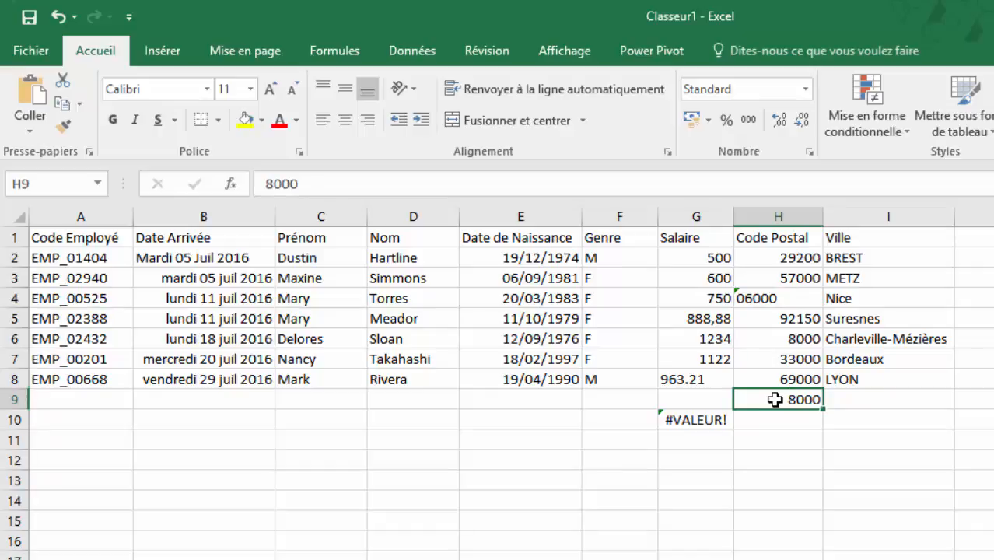
text(')
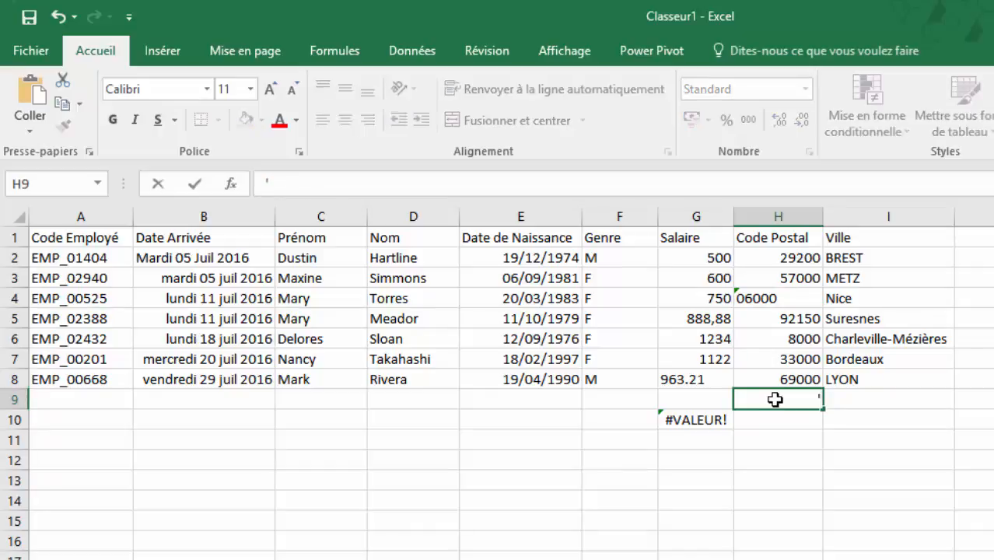
text(0800)
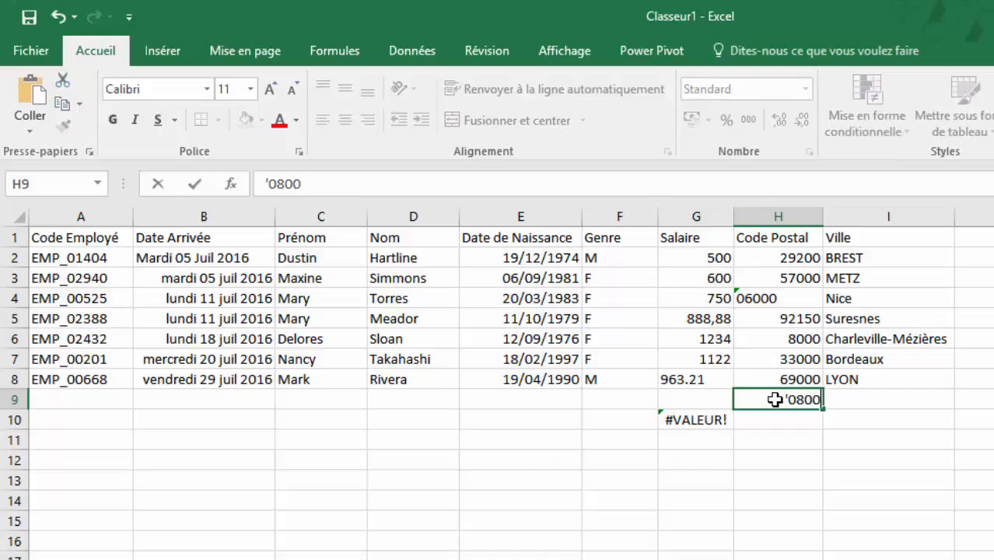
text(0)
key(Return)
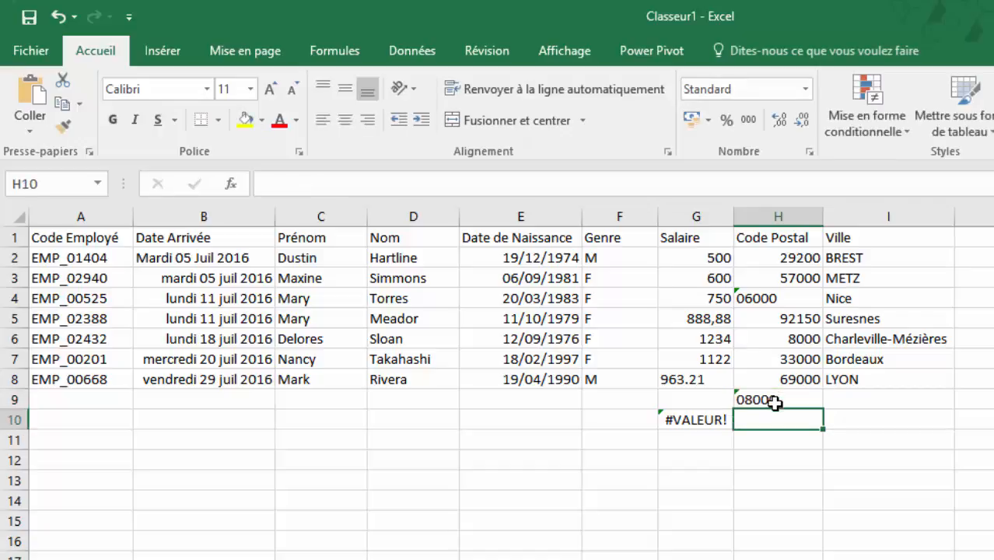
click(776, 400)
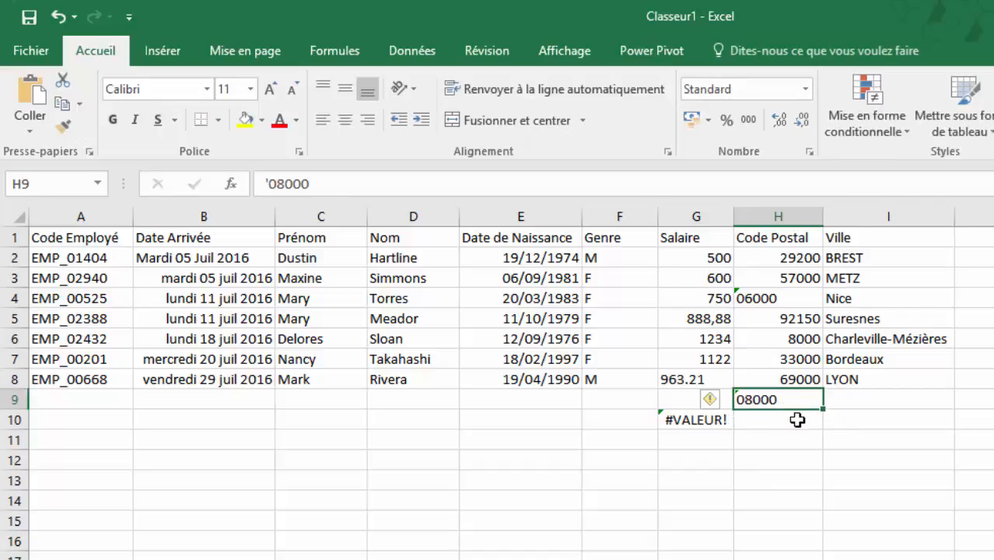
click(724, 402)
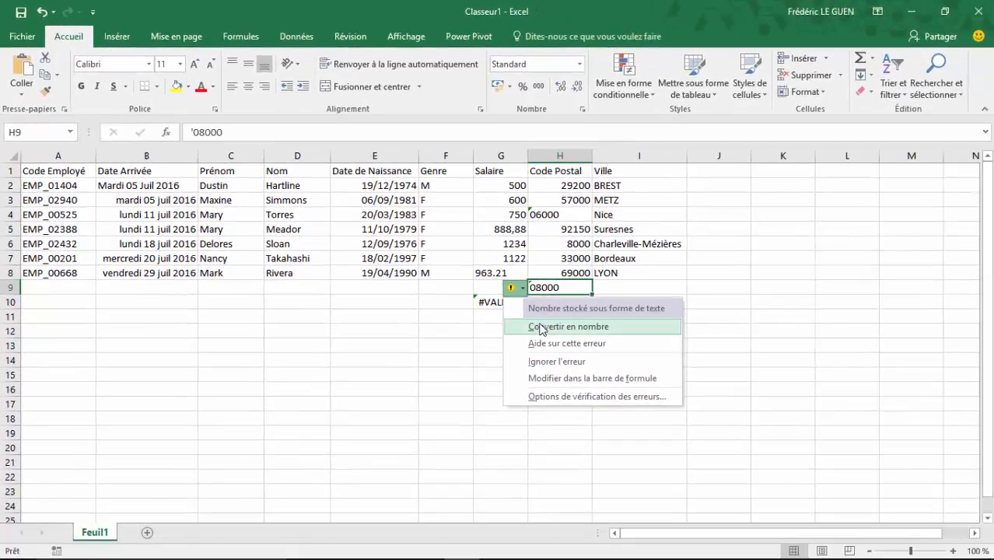
click(549, 363)
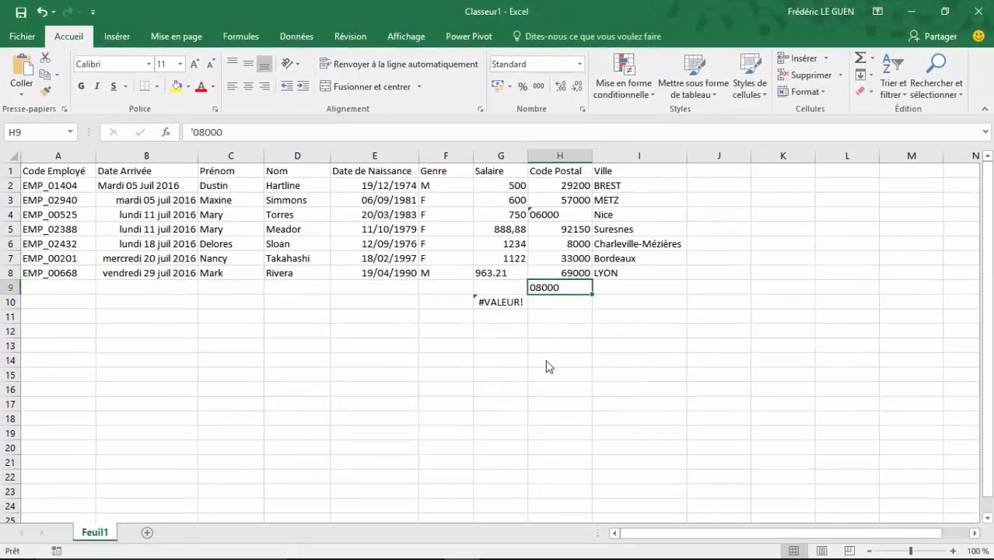
Step: Clear cell H9, apply the Texte number format to it, and enter 08000 there again
key(Delete)
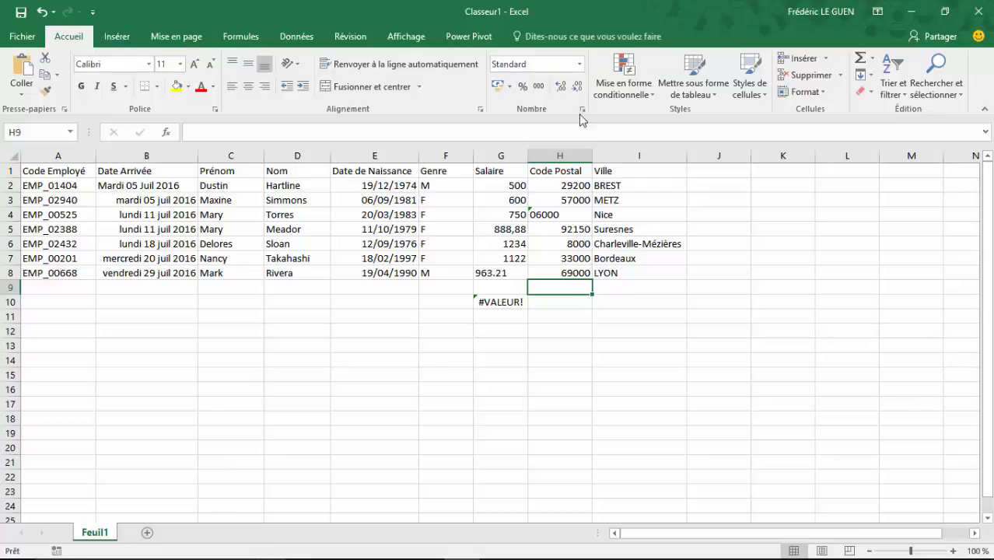
click(580, 65)
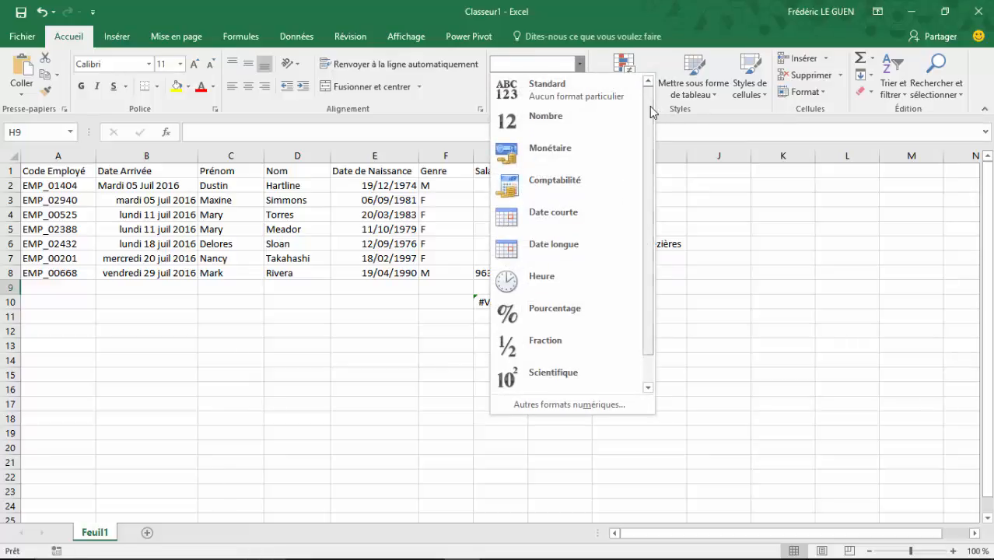
drag(653, 112, 651, 145)
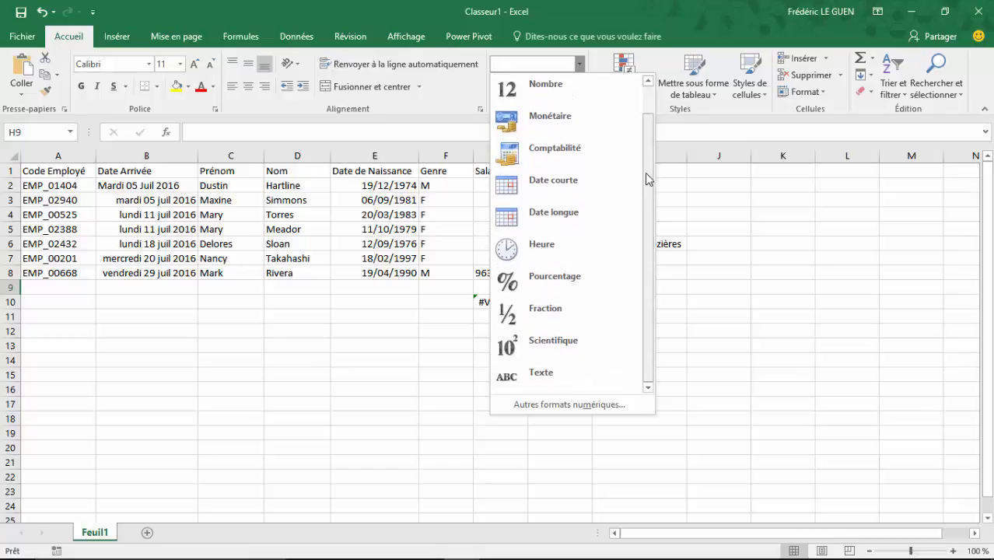
click(547, 378)
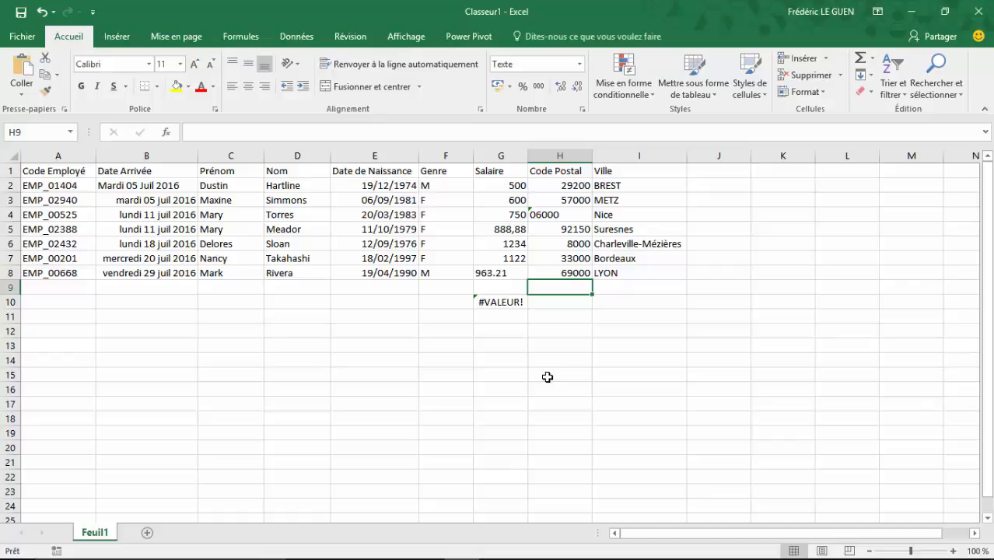
text(08000)
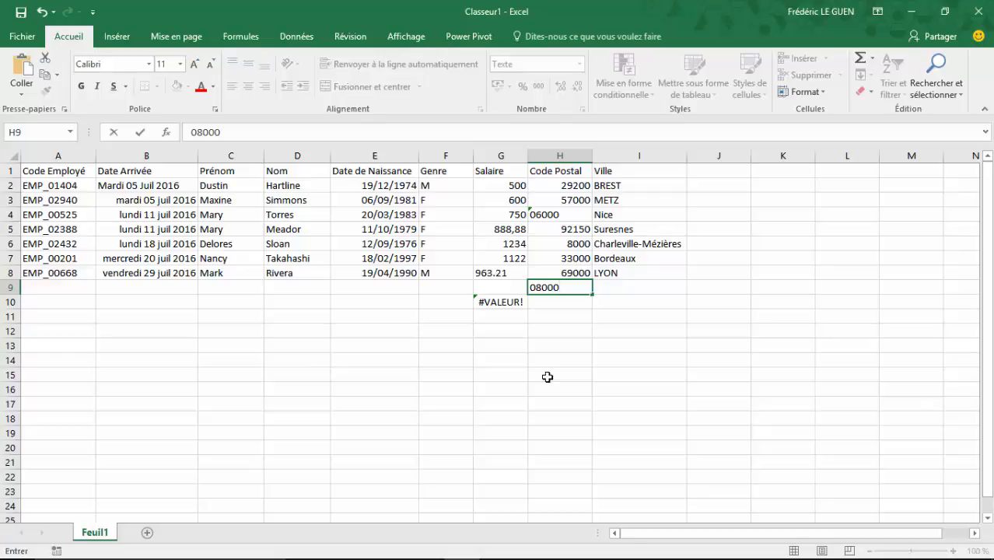
key(Return)
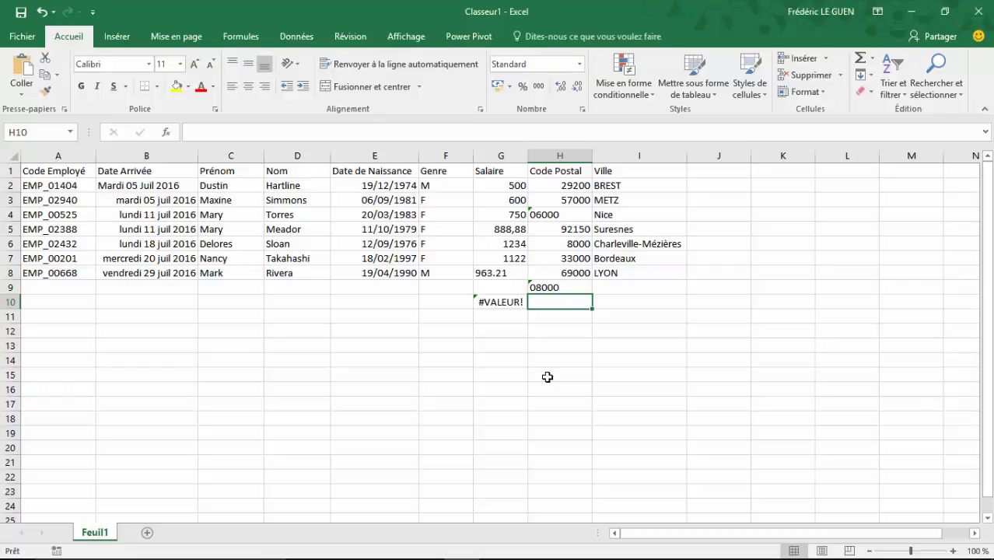
key(Up)
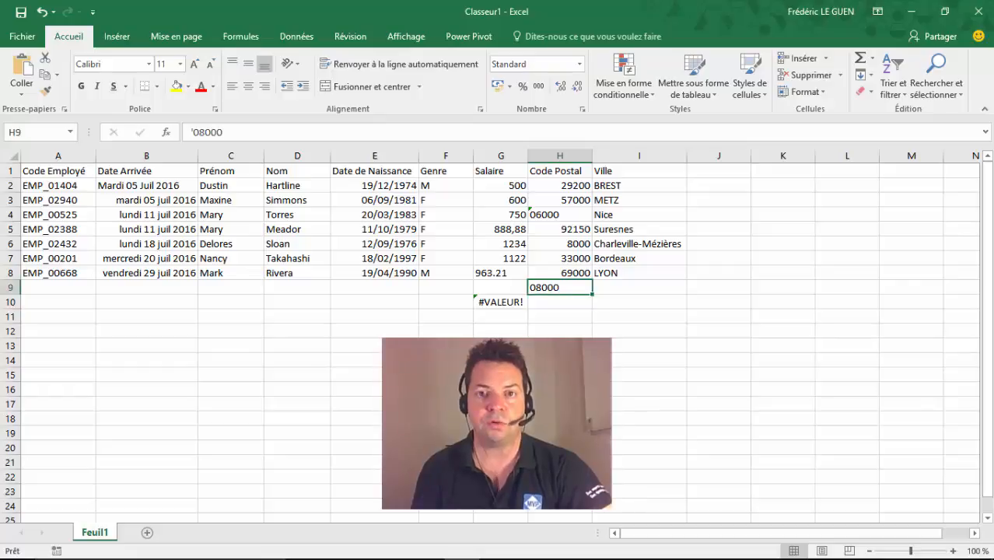